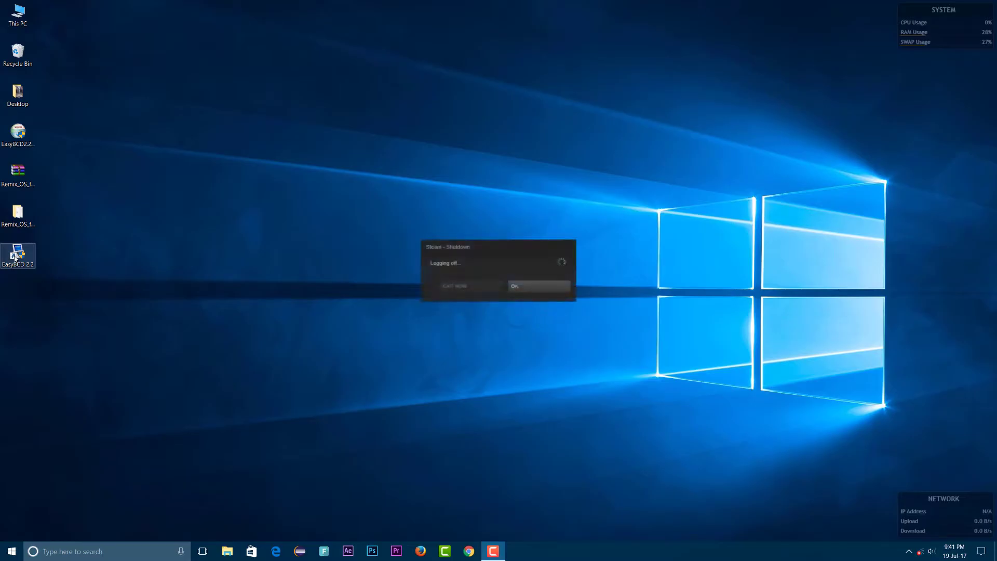
- Launch EasyBCD 2.2 from its desktop icon to show the current bootloader entries
{"action": "left_click", "coordinate": [17, 255]}
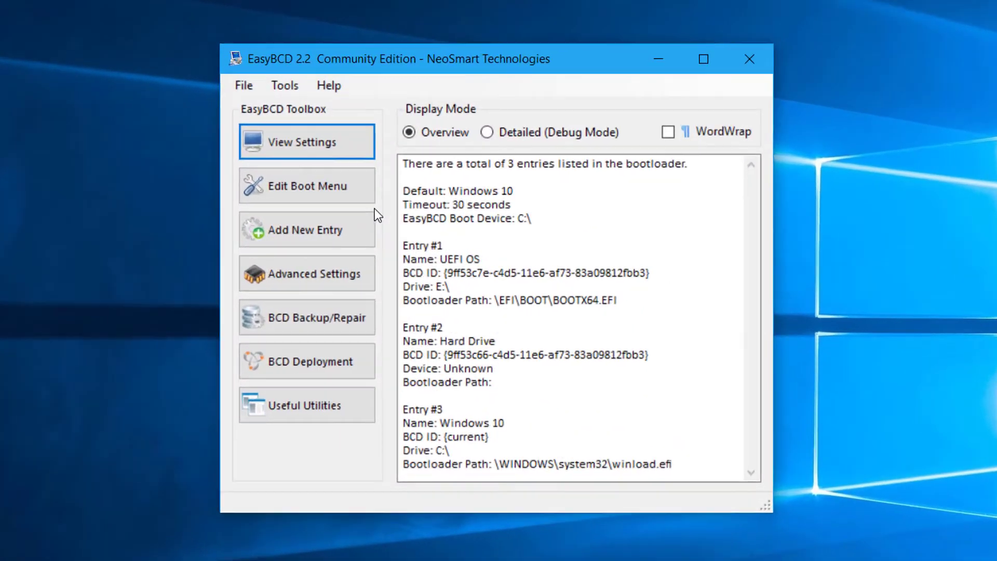
- Create a Portable/External Media ISO entry and select its Name field for 'Remix OS'
{"action": "left_click", "coordinate": [358, 225]}
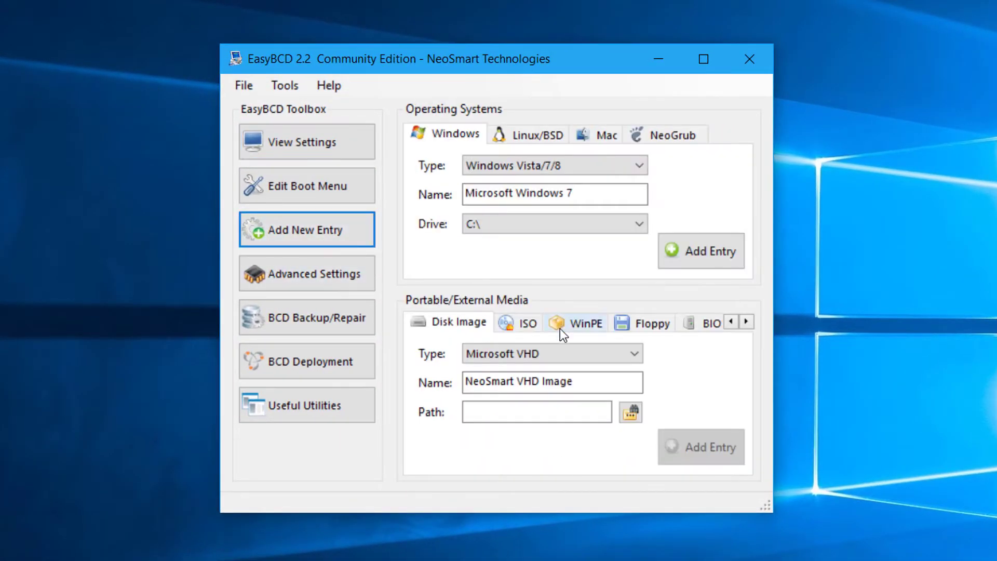
{"action": "left_click", "coordinate": [602, 353]}
{"action": "left_click", "coordinate": [545, 364]}
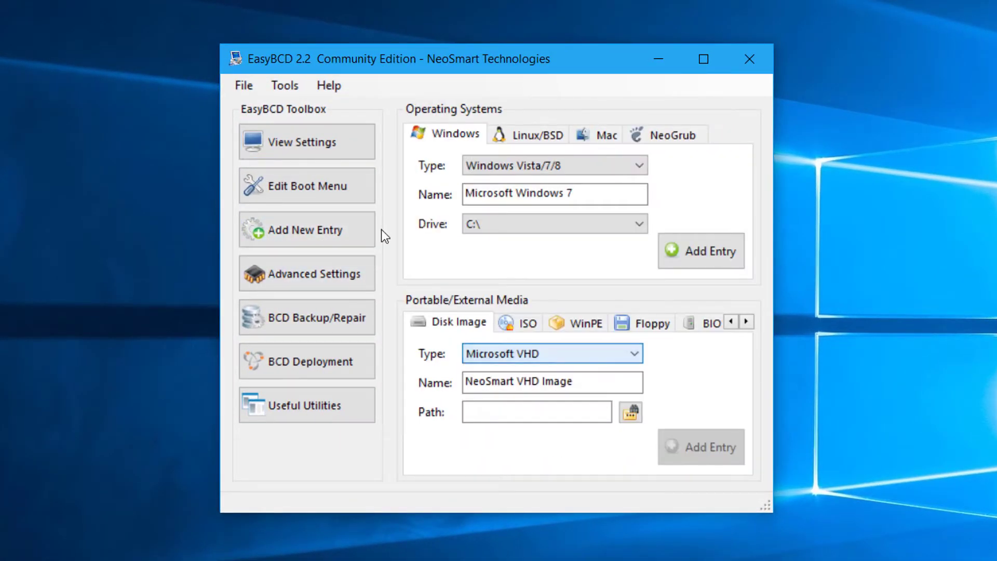
{"action": "left_click", "coordinate": [616, 381]}
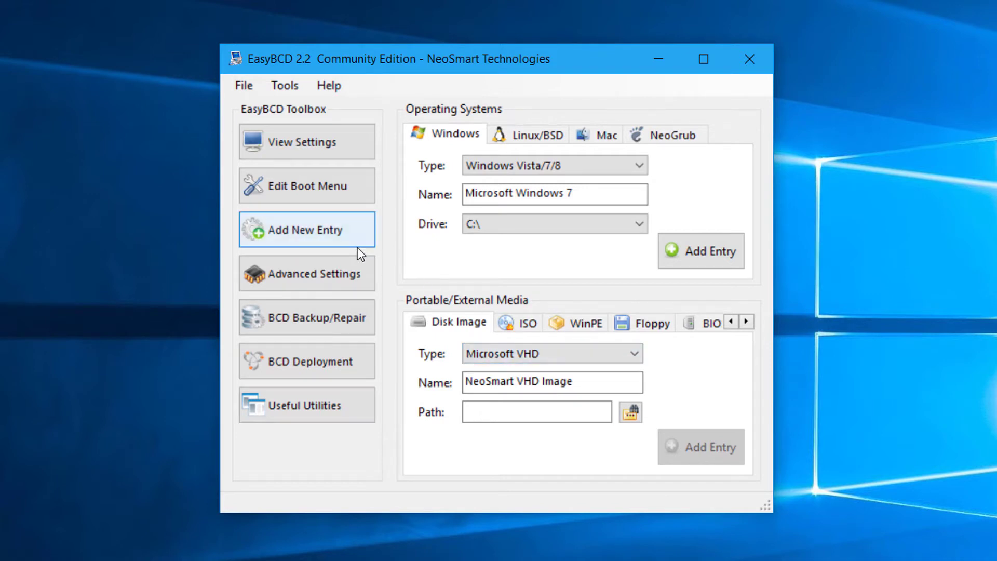
{"action": "left_click", "coordinate": [527, 323]}
{"action": "left_click", "coordinate": [582, 353]}
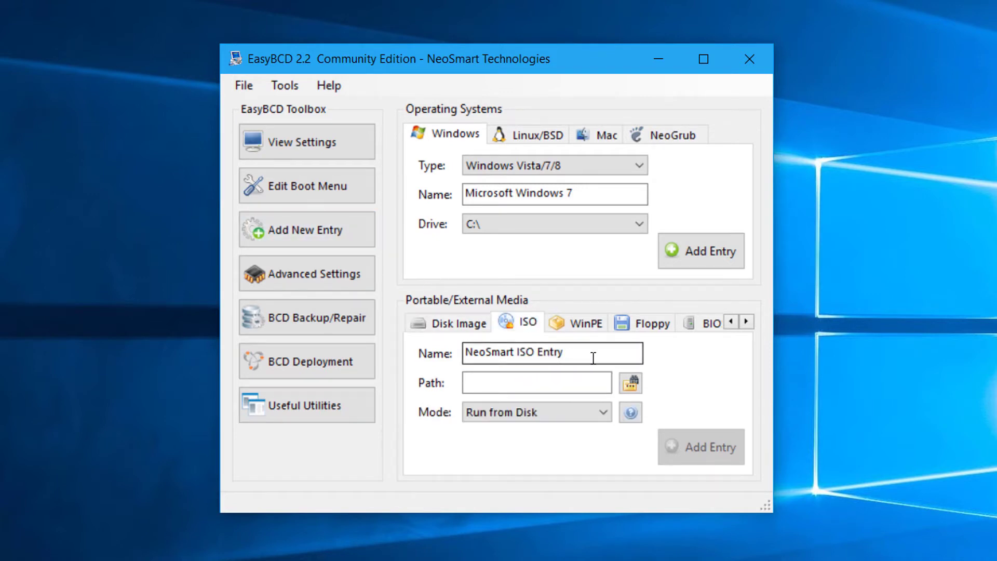
{"action": "type", "text": "Re"}
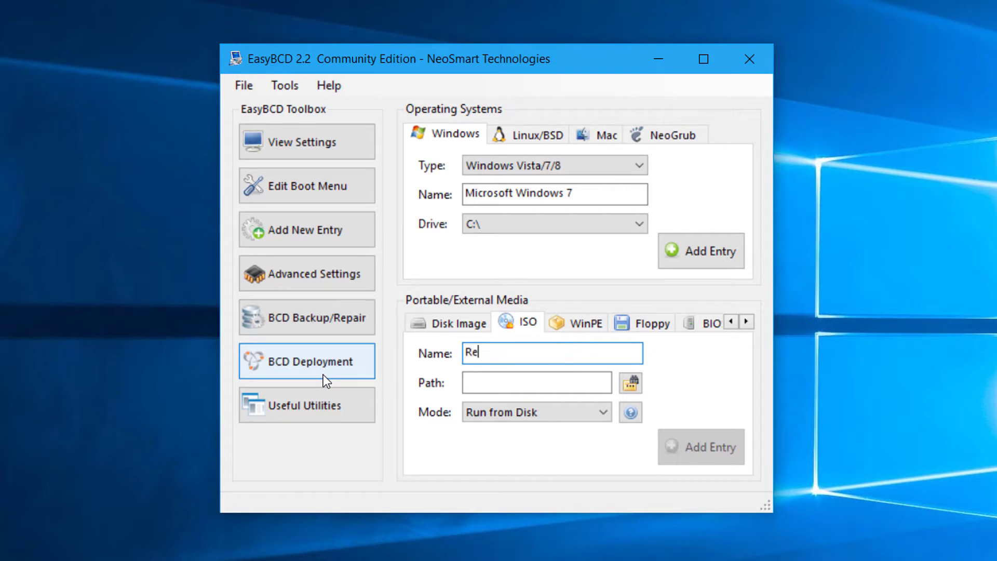
{"action": "type", "text": "mix OS"}
- Set the entry's path to the Remix OS ISO in the Desktop's Remix OS folder
{"action": "left_click", "coordinate": [629, 382]}
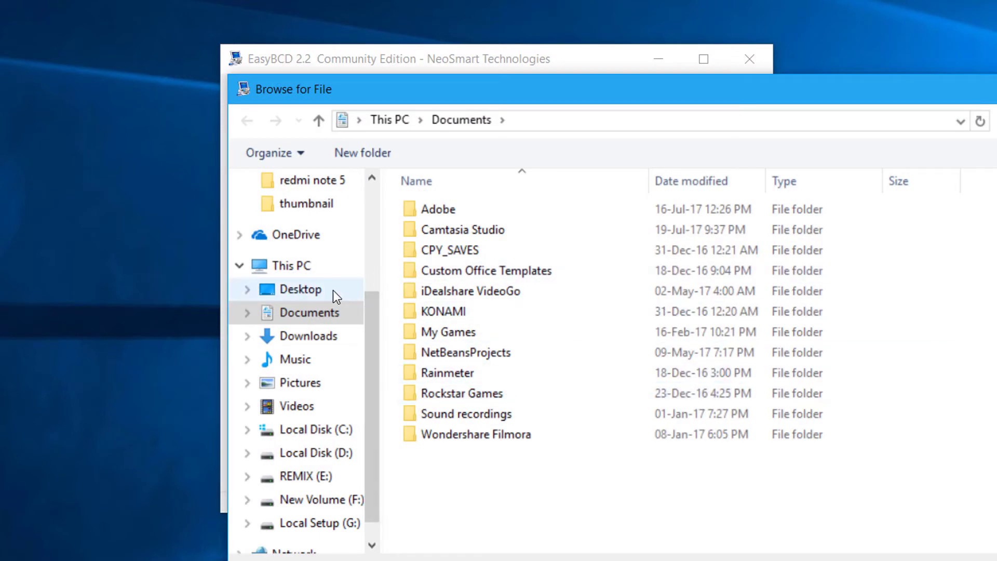
{"action": "left_click", "coordinate": [300, 289]}
{"action": "double_click", "coordinate": [557, 244]}
{"action": "double_click", "coordinate": [530, 229]}
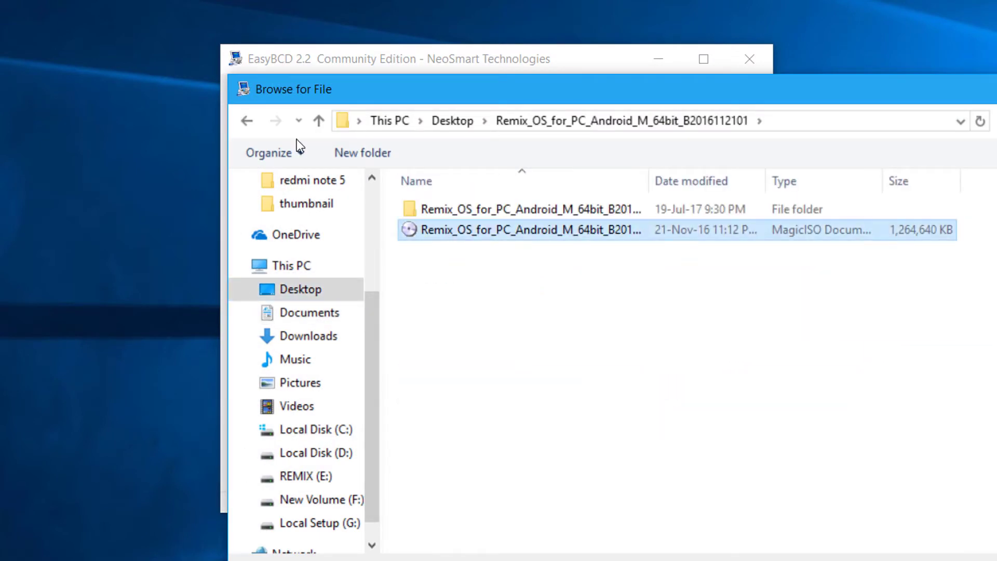
- Try adding the ISO entry, dismiss the spaces-in-path error, and check the image path
{"action": "left_click", "coordinate": [736, 476]}
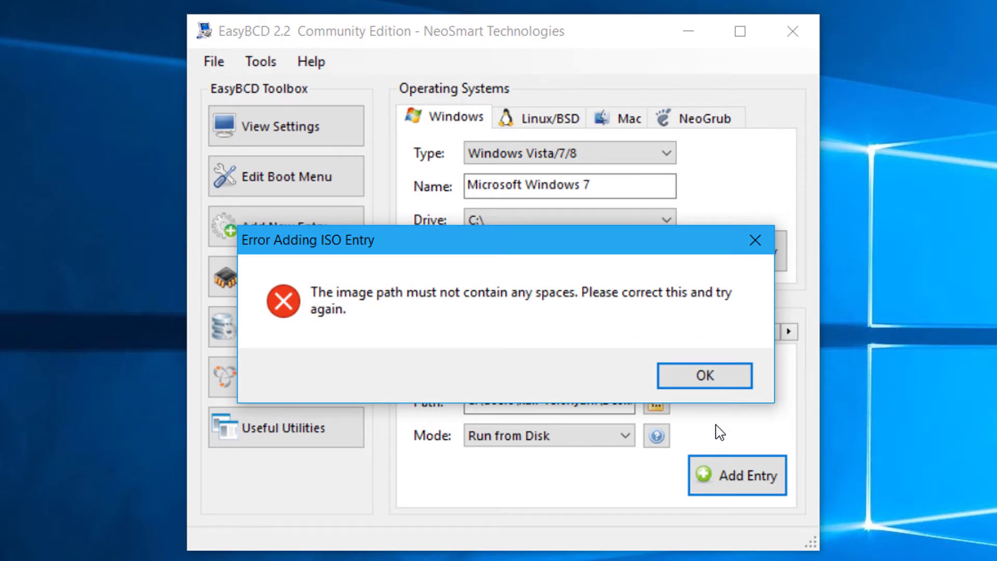
{"action": "left_click", "coordinate": [704, 375]}
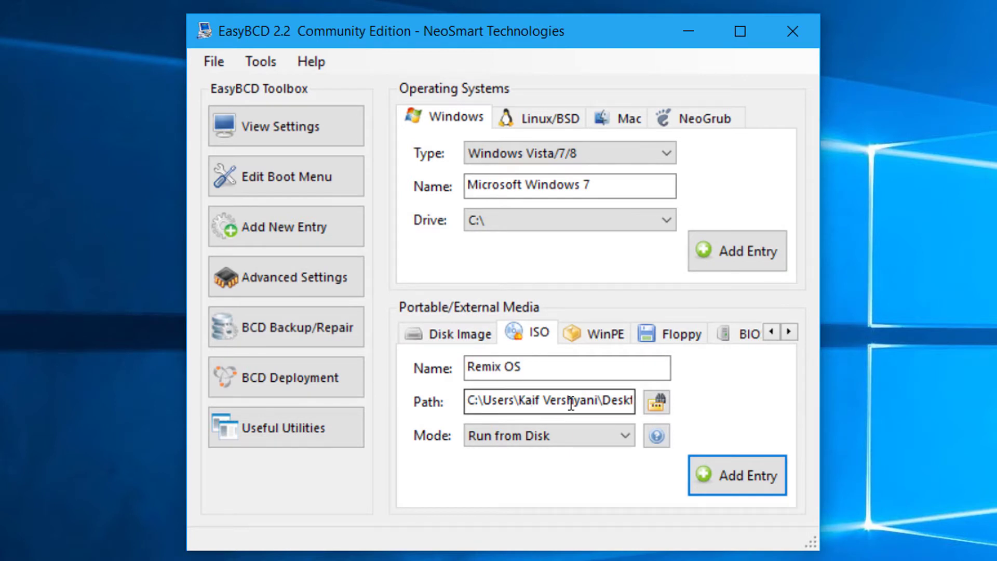
{"action": "left_click", "coordinate": [590, 400]}
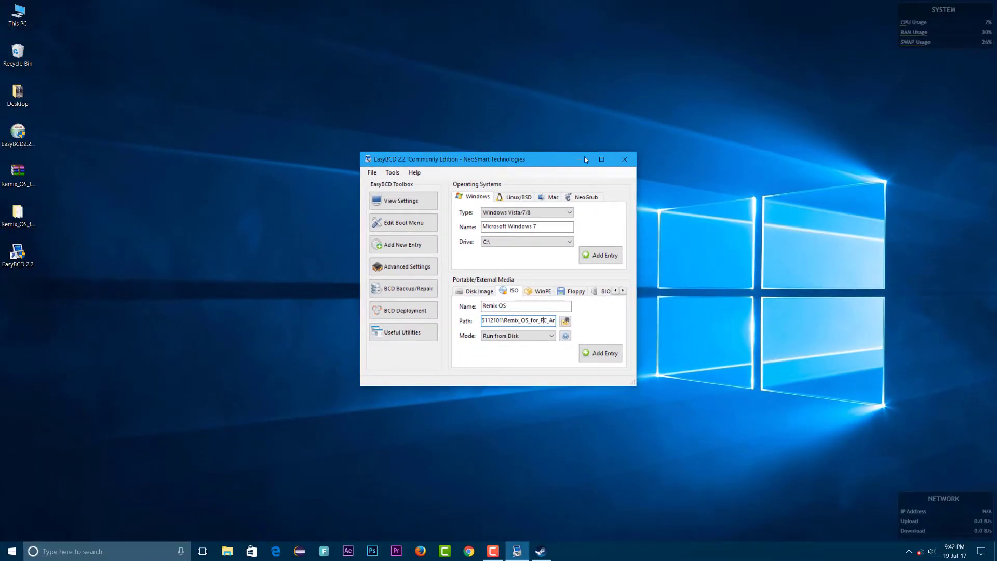
- Copy the Remix OS ISO from the desktop's Remix OS folder
{"action": "double_click", "coordinate": [17, 214]}
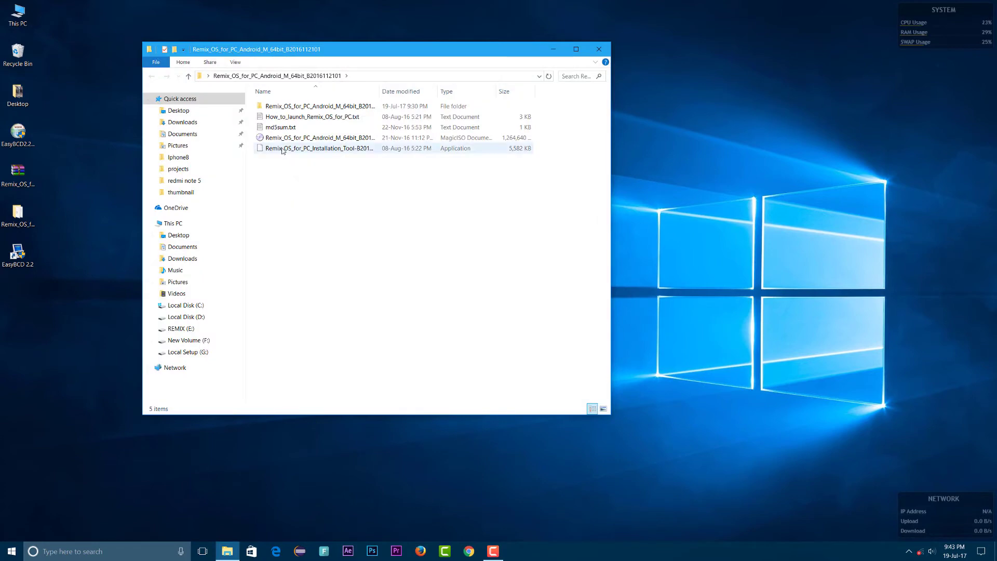
{"action": "right_click", "coordinate": [319, 138]}
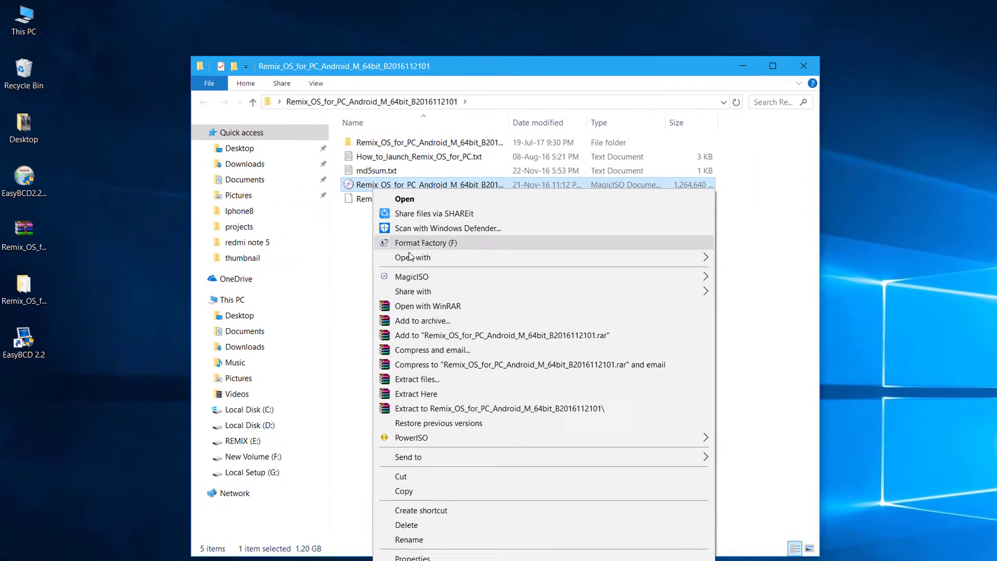
{"action": "left_click", "coordinate": [425, 499]}
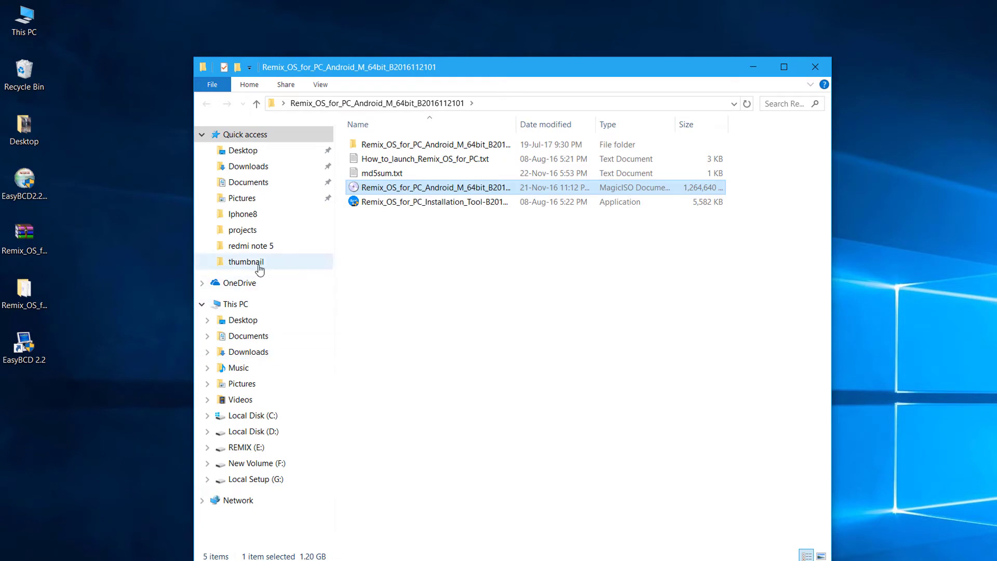
- Paste the ISO into C:\Users with administrator permission, then close File Explorer
{"action": "left_click", "coordinate": [252, 415]}
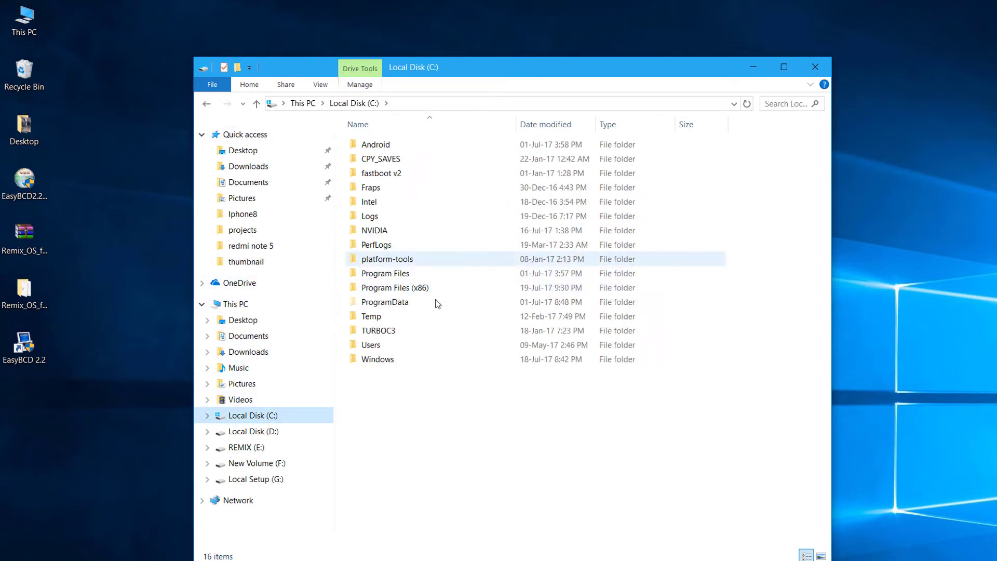
{"action": "double_click", "coordinate": [407, 344]}
{"action": "right_click", "coordinate": [412, 317]}
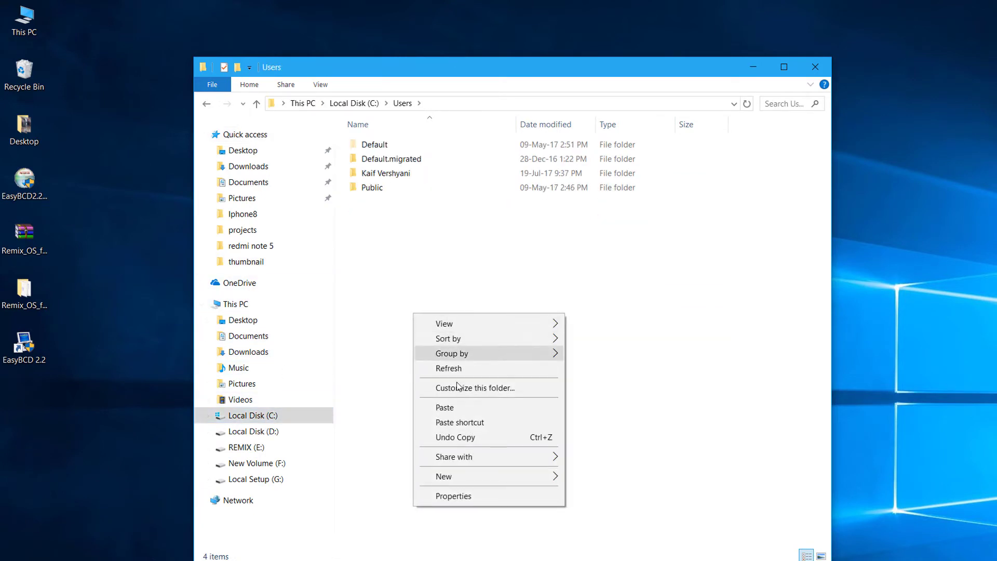
{"action": "left_click", "coordinate": [446, 407]}
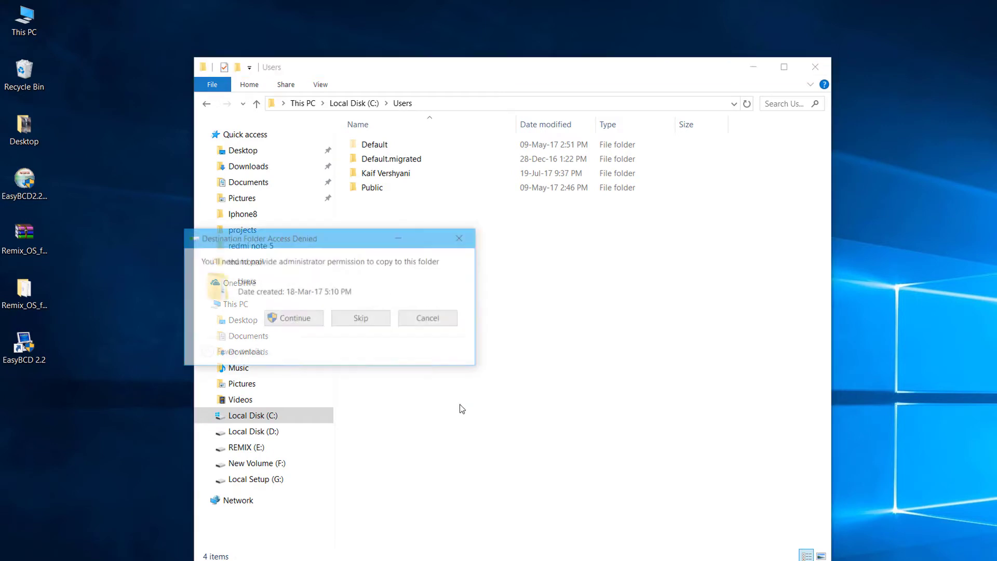
{"action": "left_click", "coordinate": [288, 315]}
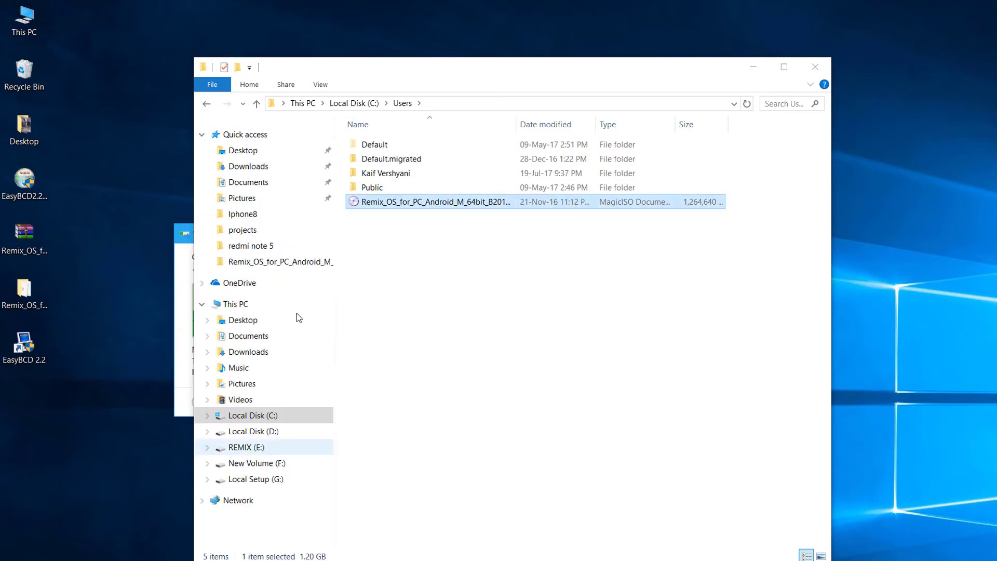
{"action": "left_click", "coordinate": [816, 67]}
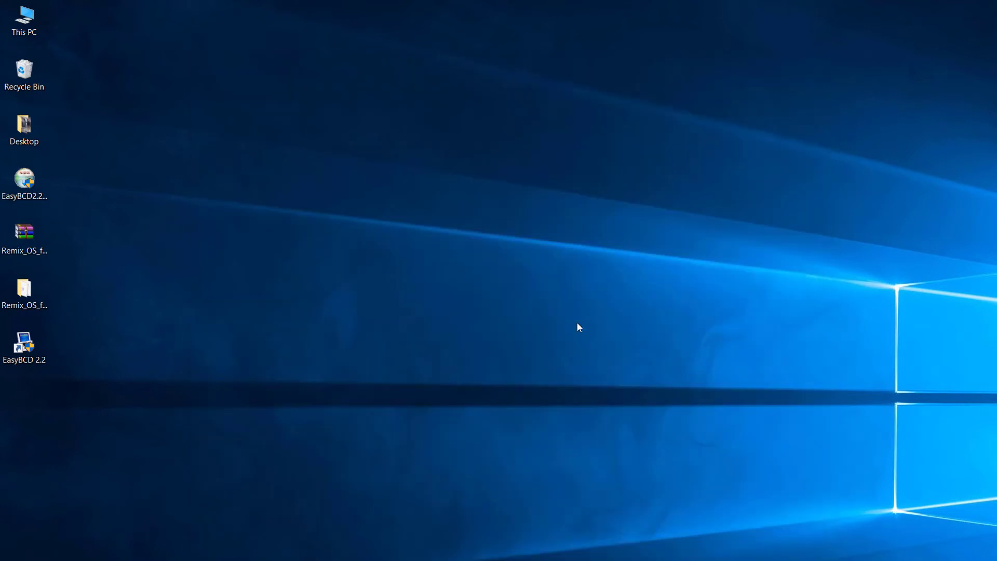
- Reopen EasyBCD 2.2 and start a new 'Remix OS' ISO entry, browsing for its image
{"action": "double_click", "coordinate": [24, 347]}
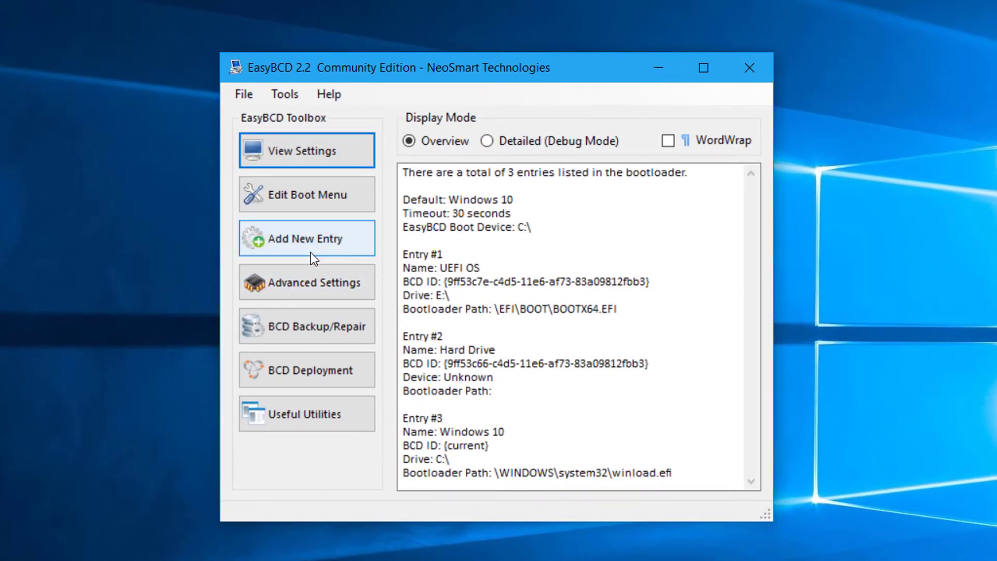
{"action": "left_click", "coordinate": [311, 253]}
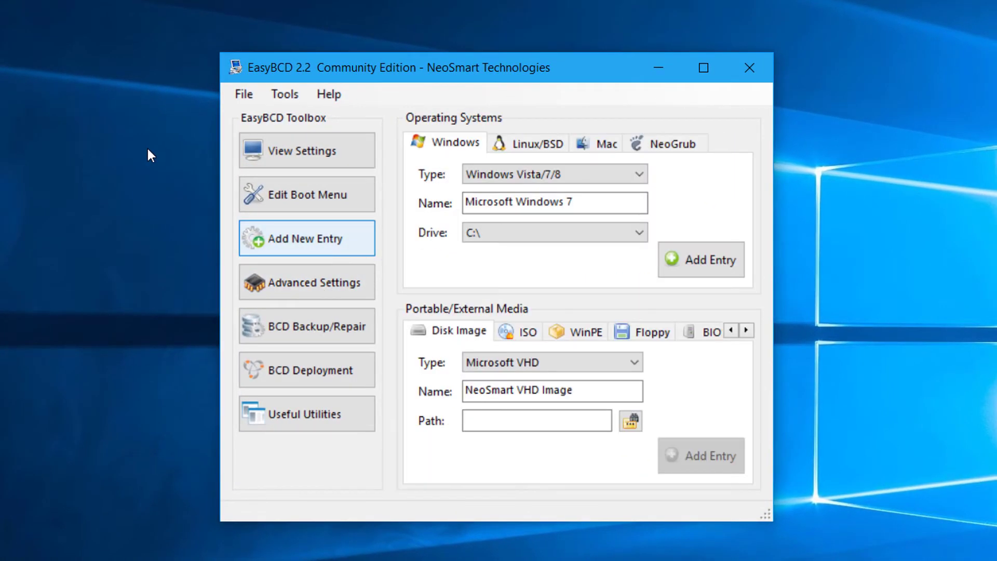
{"action": "left_click", "coordinate": [524, 332]}
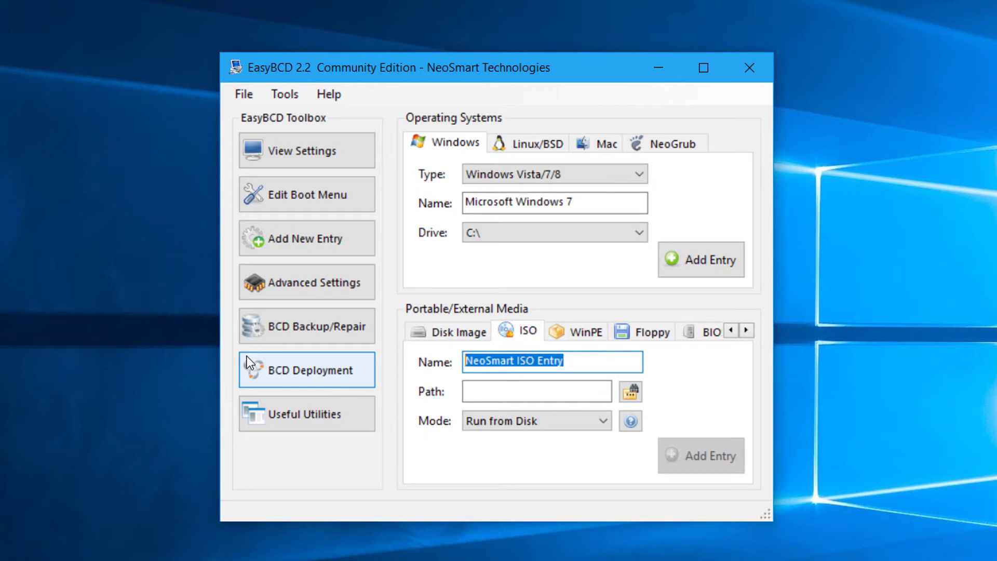
{"action": "type", "text": "Remix OS"}
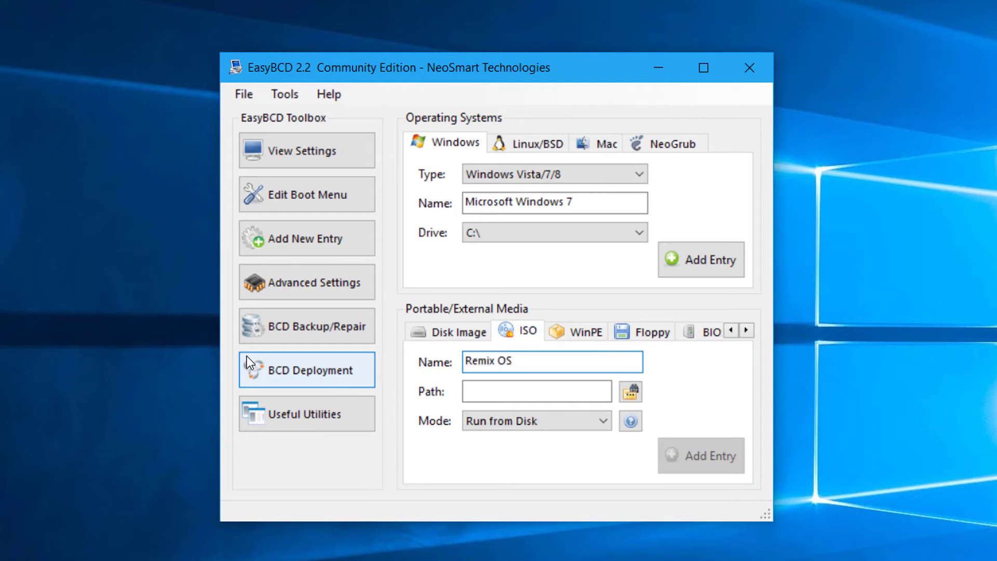
{"action": "left_click", "coordinate": [630, 392]}
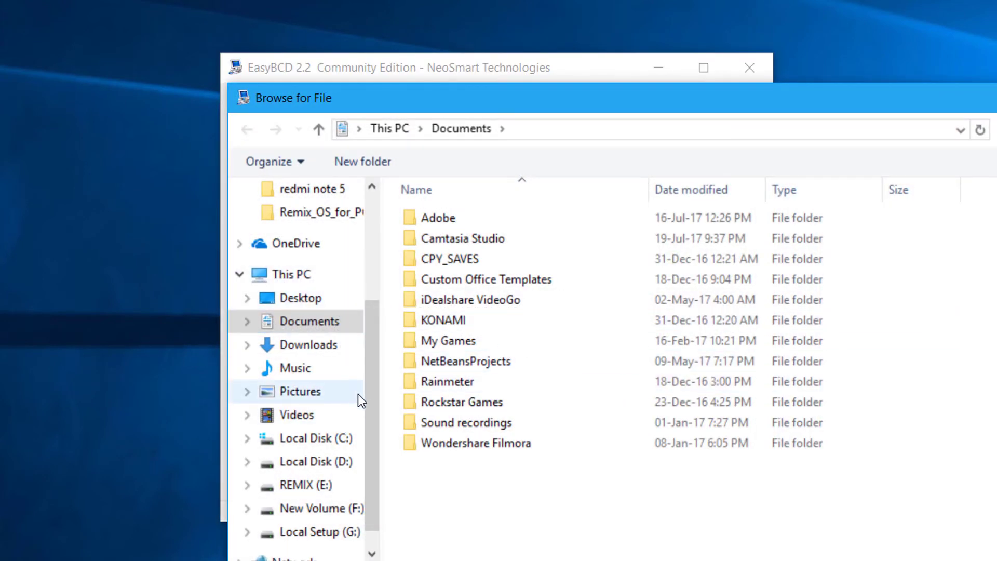
- Choose the Remix OS ISO in C:\Users as the image and add the entry
{"action": "left_click", "coordinate": [315, 438]}
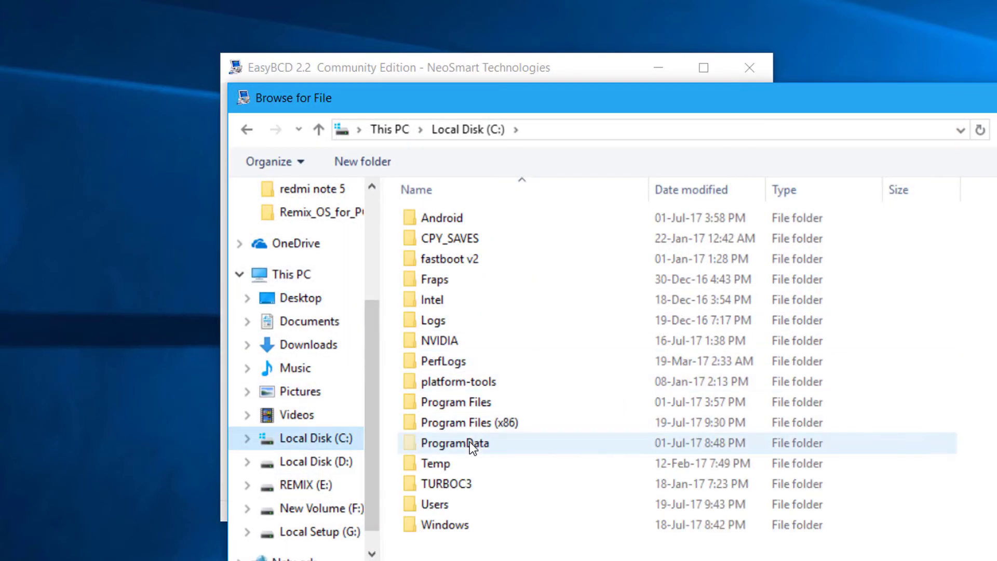
{"action": "double_click", "coordinate": [432, 504]}
{"action": "left_click", "coordinate": [499, 299]}
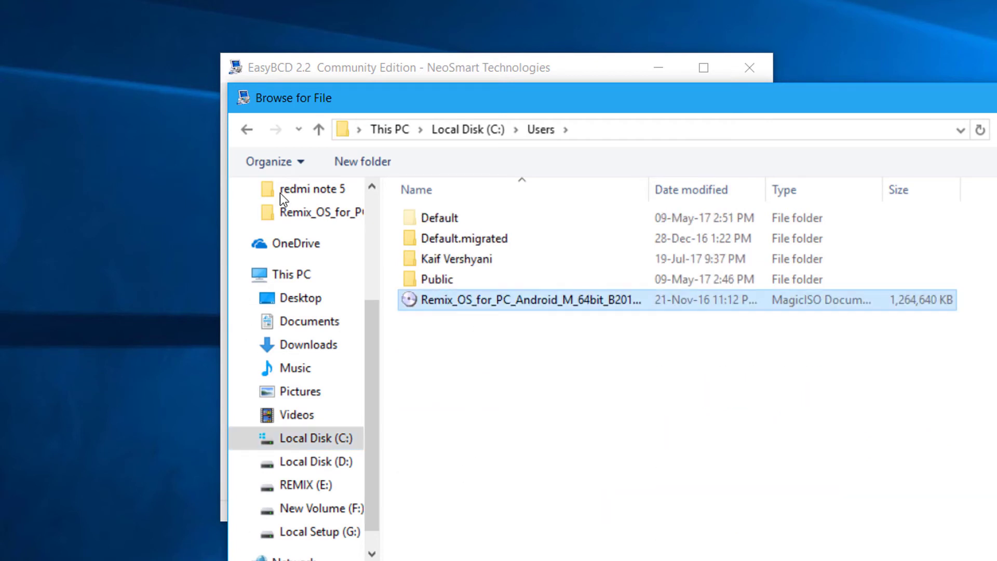
{"action": "key", "text": "Return"}
{"action": "left_click", "coordinate": [695, 442]}
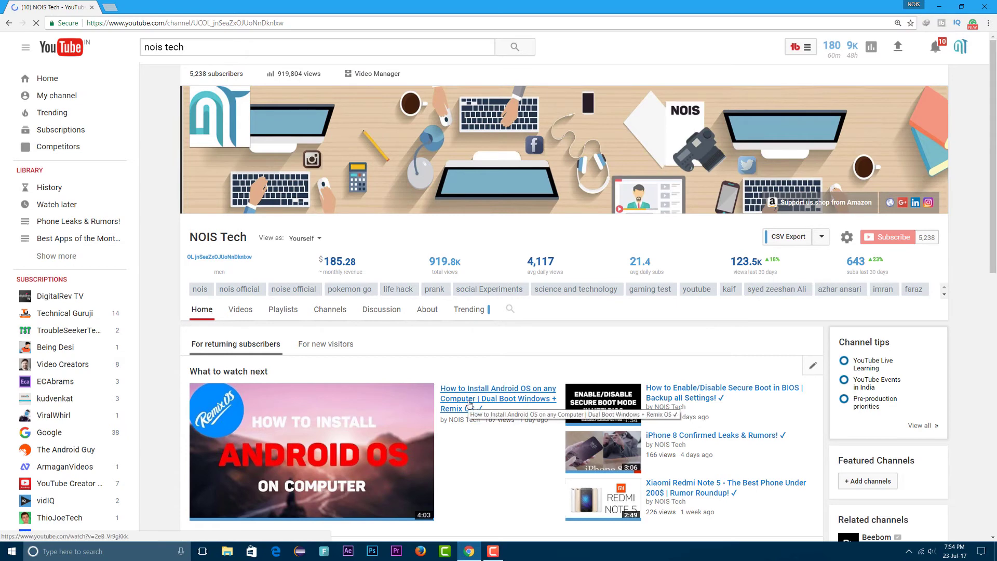
- Open NOIS Tech's 'How to Install Android OS on any Computer | Dual Boot Windows + Remix OS' video
{"action": "left_click", "coordinate": [470, 406]}
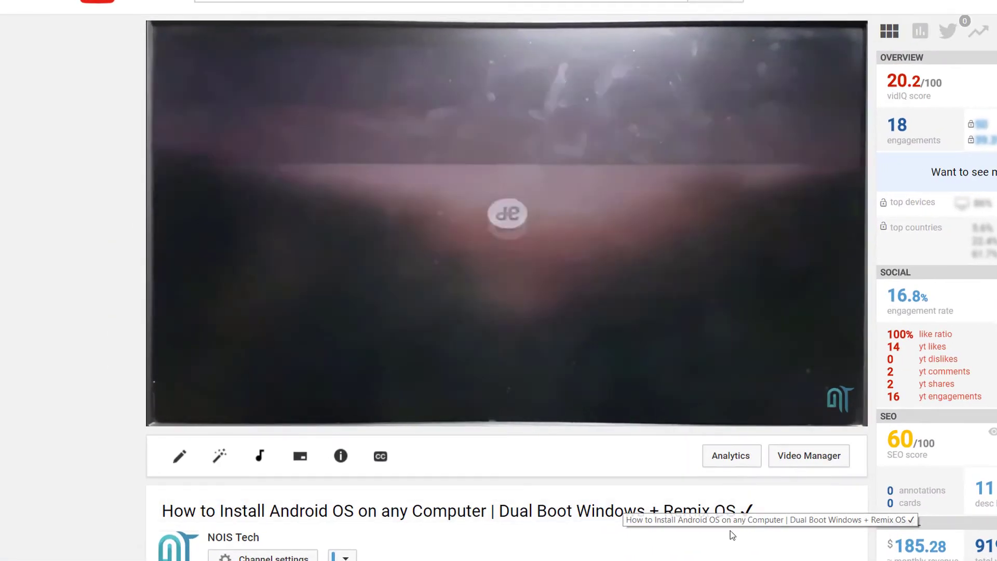